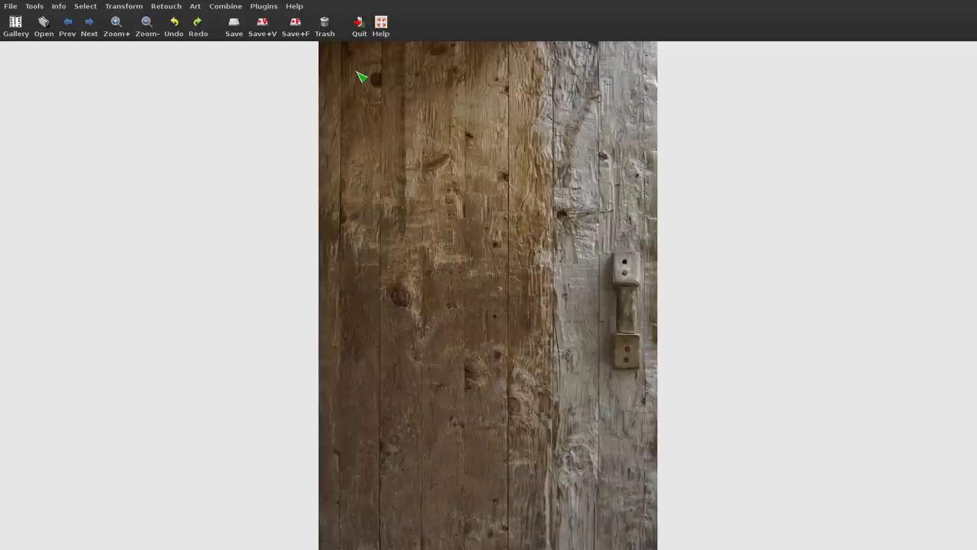
# Take Fotoxx out of fullscreen and widen the door photo window from its left edge
pyautogui.press('F11')
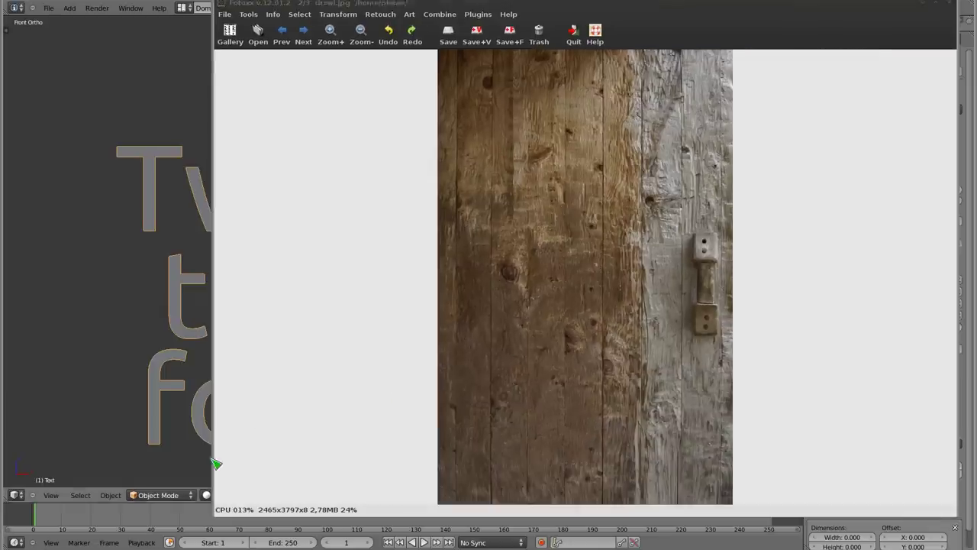
pyautogui.moveTo(218, 443); pyautogui.dragTo(183, 421)
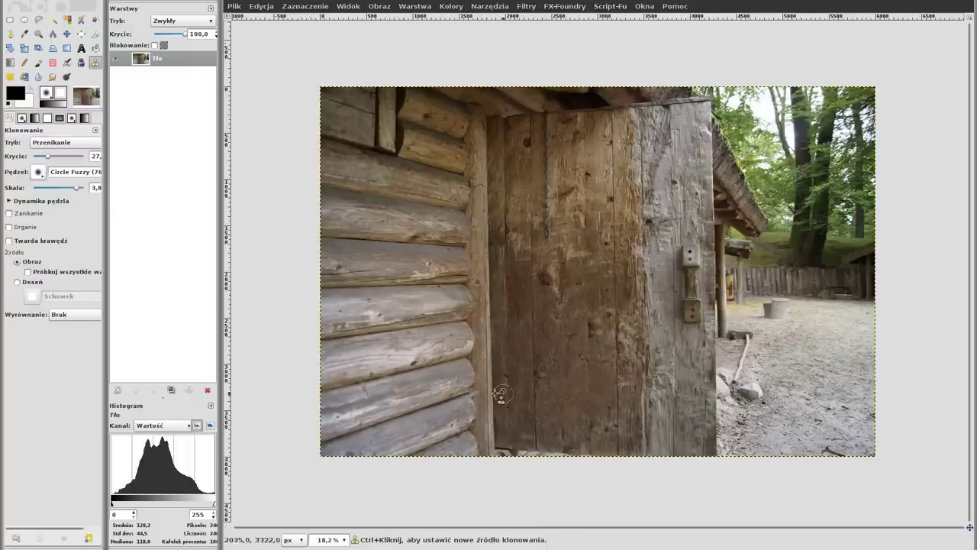
# Switch GIMP to Rectangle Select and bring up the Zaznaczenie (Select) menu
pyautogui.press('r')
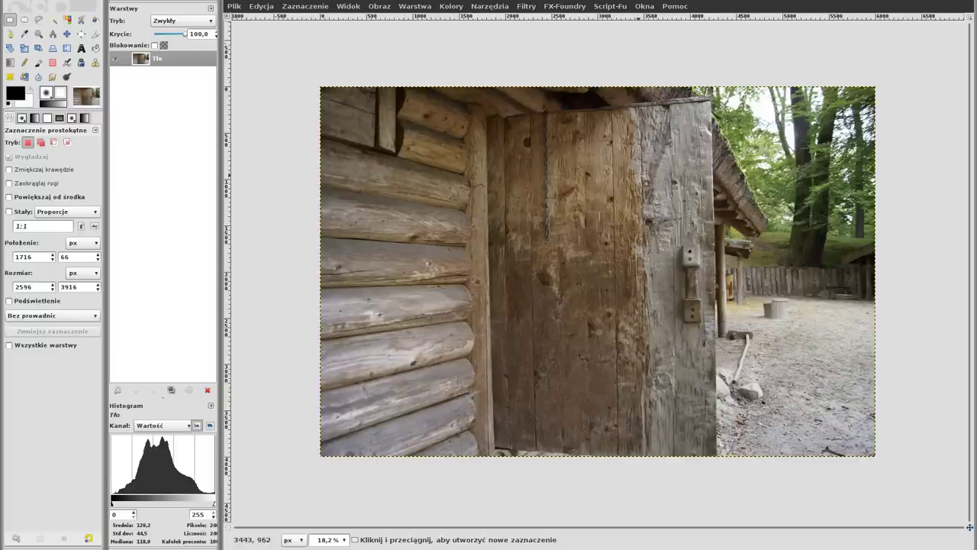
pyautogui.click(300, 8)
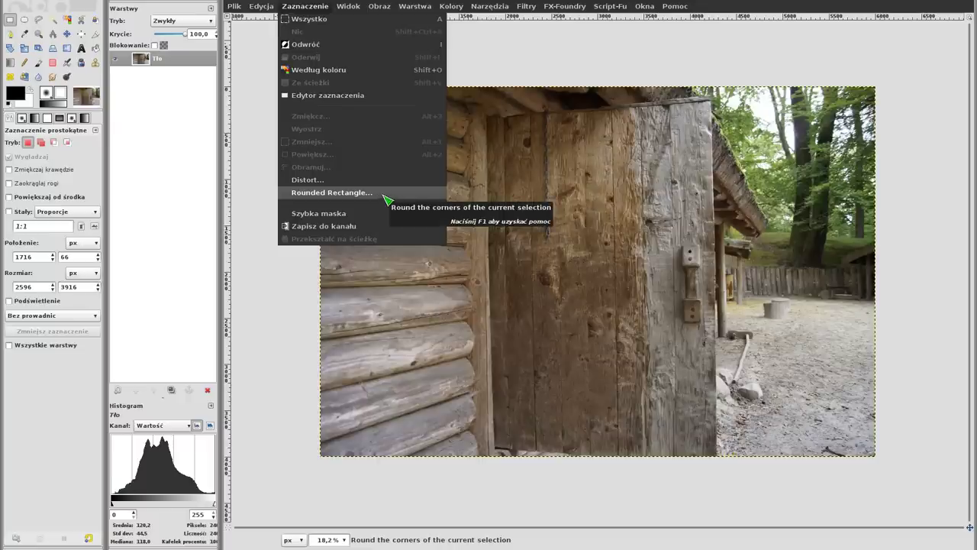
# Reopen the Zaznaczenie menu and dismiss it without applying any selection command
pyautogui.click(315, 7)
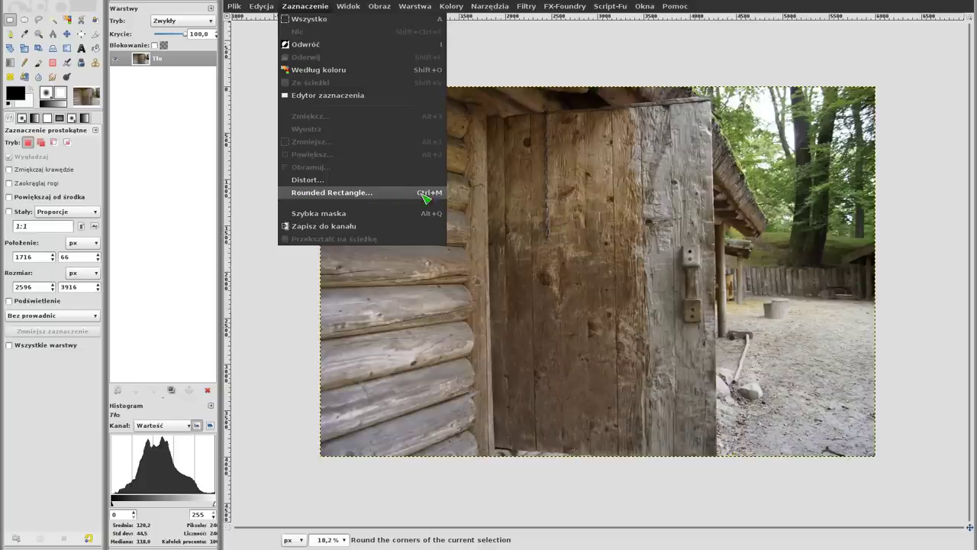
pyautogui.click(494, 51)
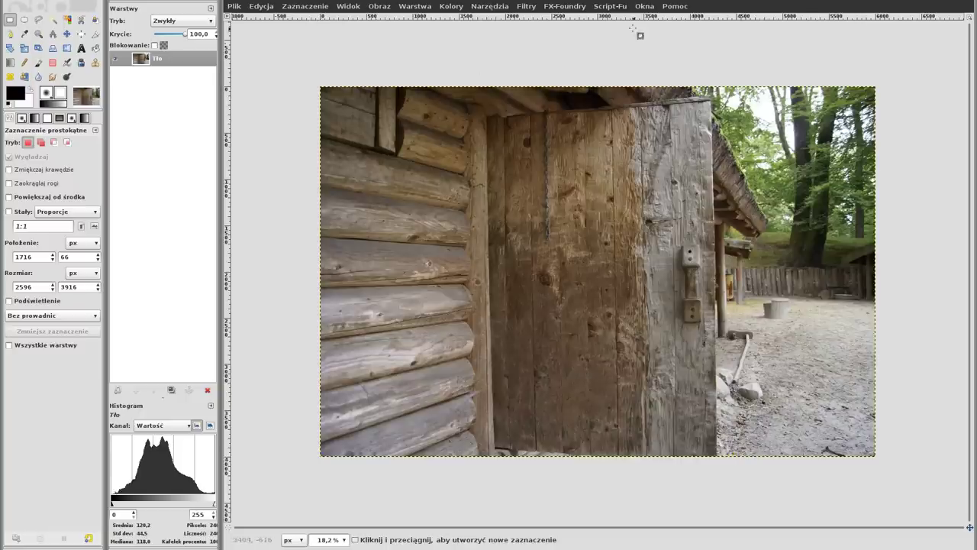
pyautogui.click(264, 6)
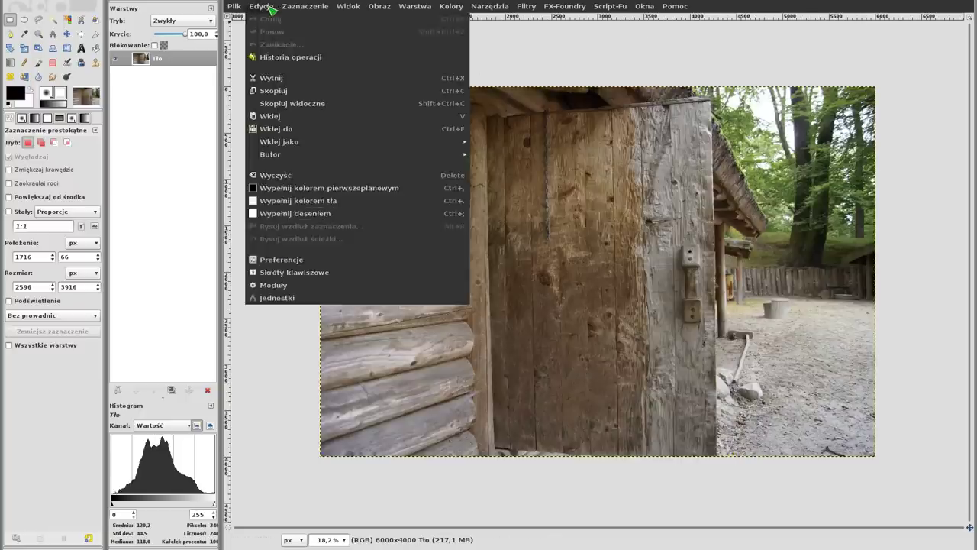
pyautogui.click(315, 264)
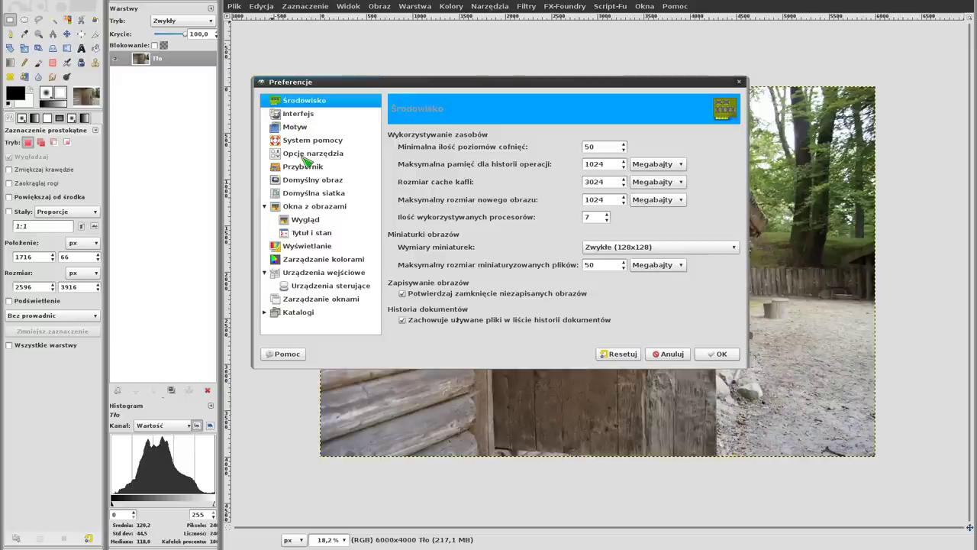
pyautogui.click(305, 208)
pyautogui.click(307, 288)
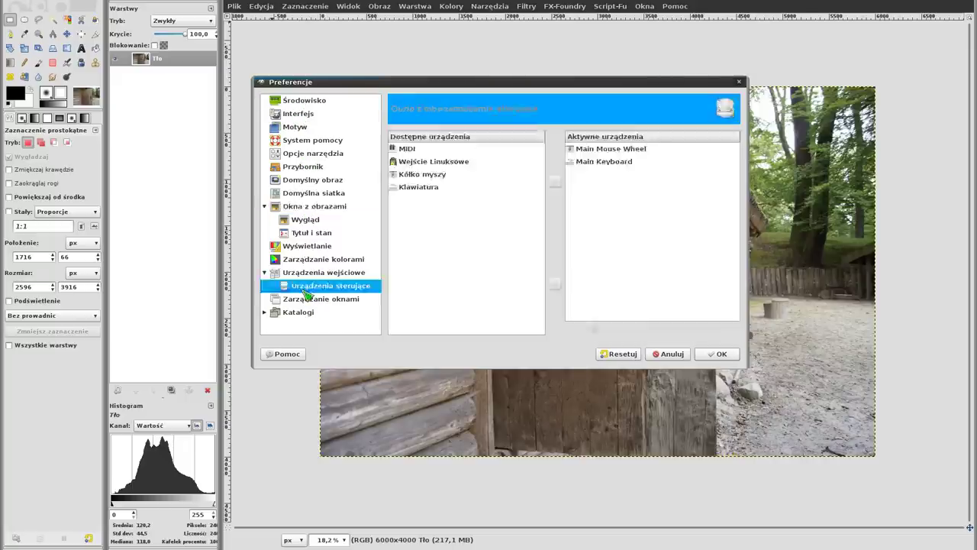
pyautogui.click(312, 274)
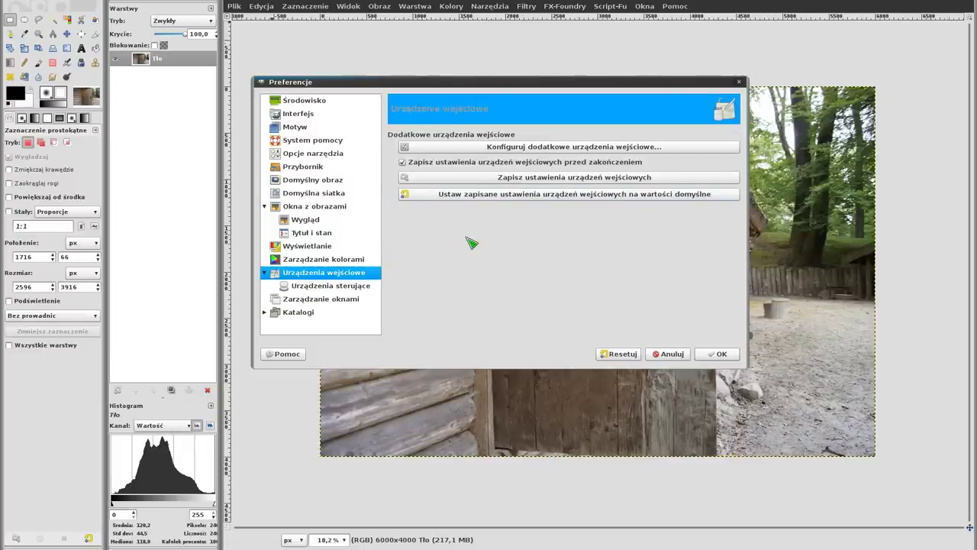
pyautogui.click(301, 260)
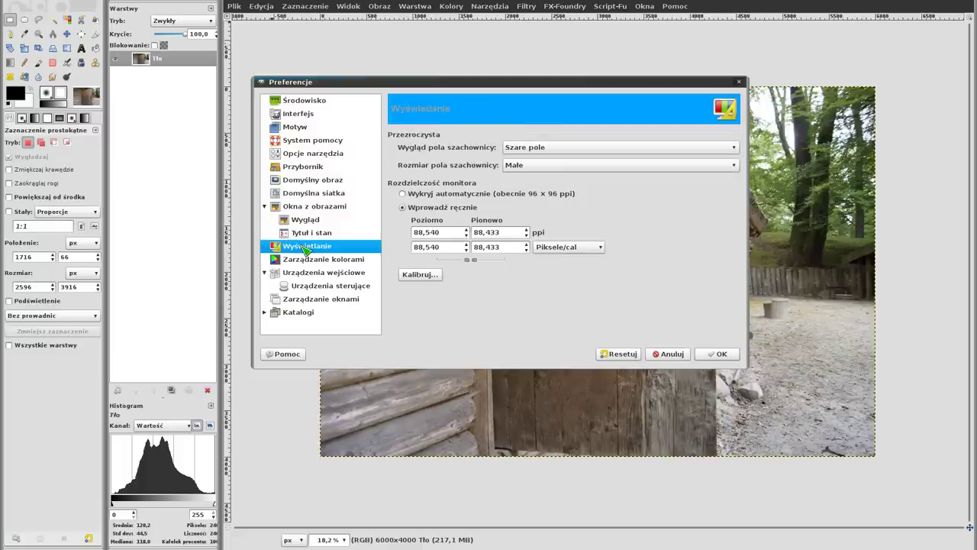
pyautogui.click(305, 208)
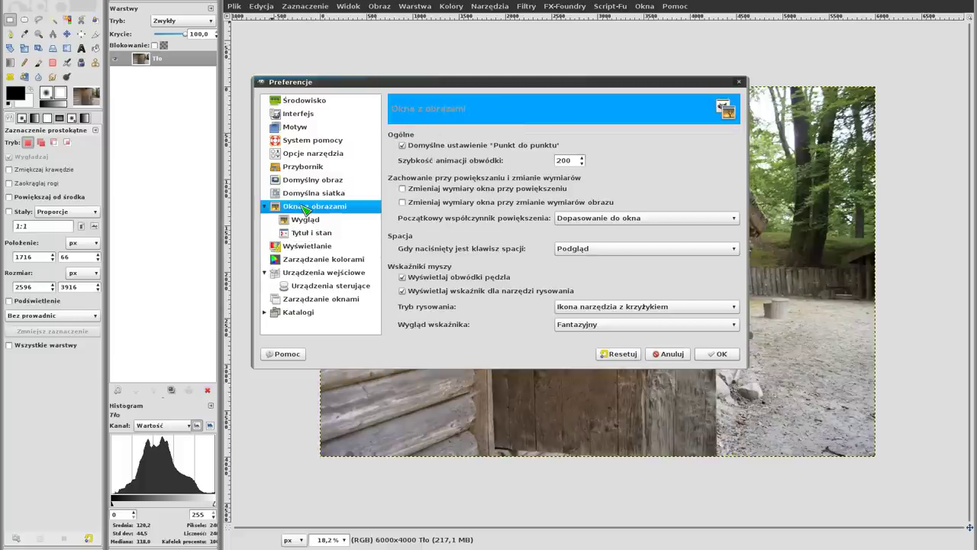
pyautogui.click(307, 193)
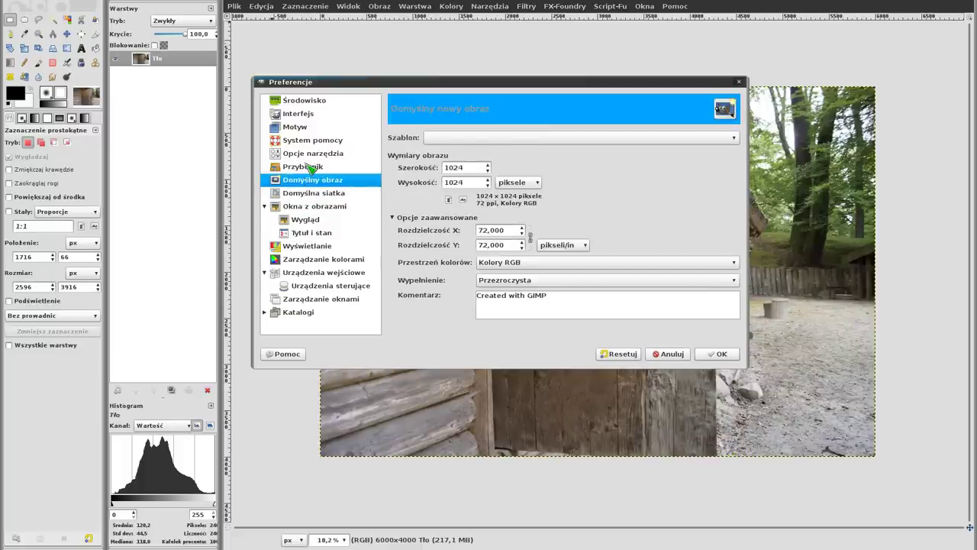
pyautogui.click(309, 166)
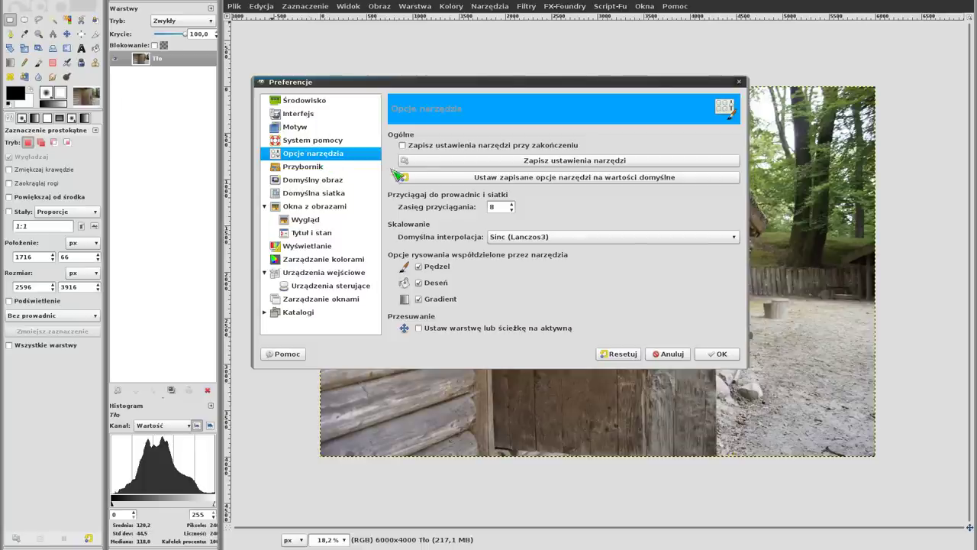
pyautogui.click(299, 127)
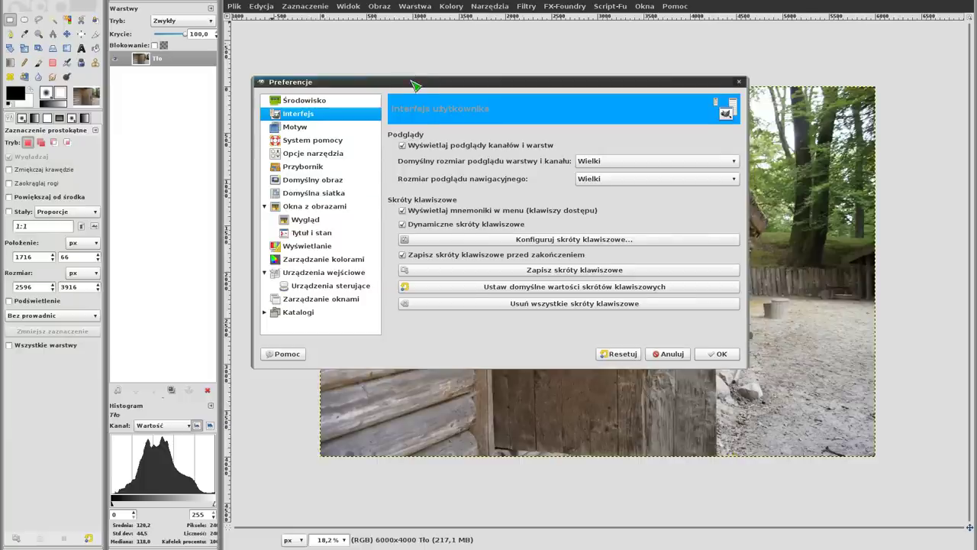
pyautogui.moveTo(408, 81); pyautogui.dragTo(447, 58)
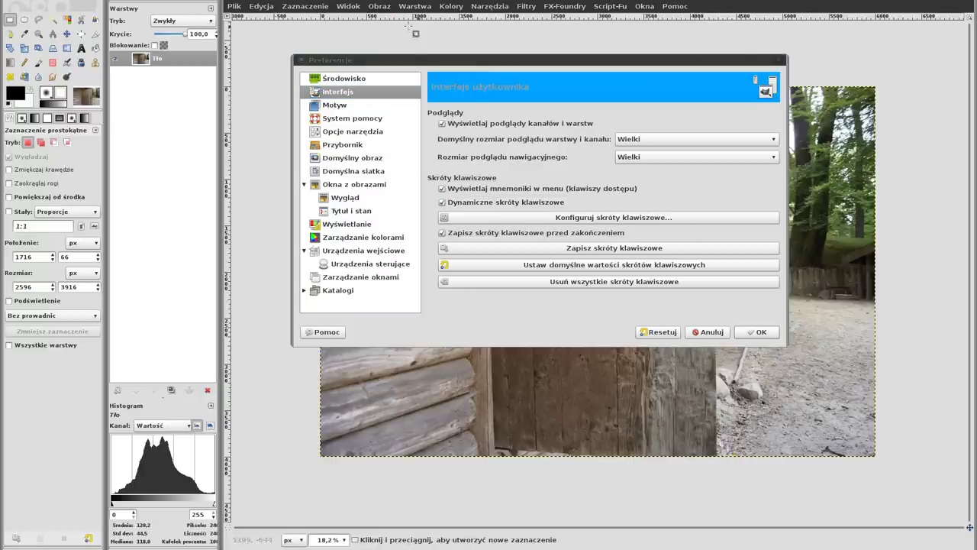
pyautogui.click(760, 333)
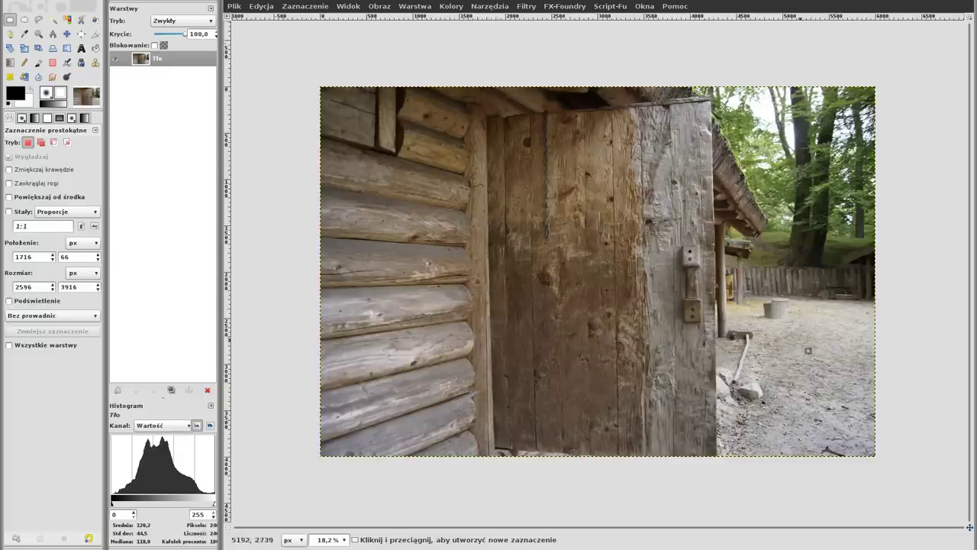
pyautogui.click(234, 6)
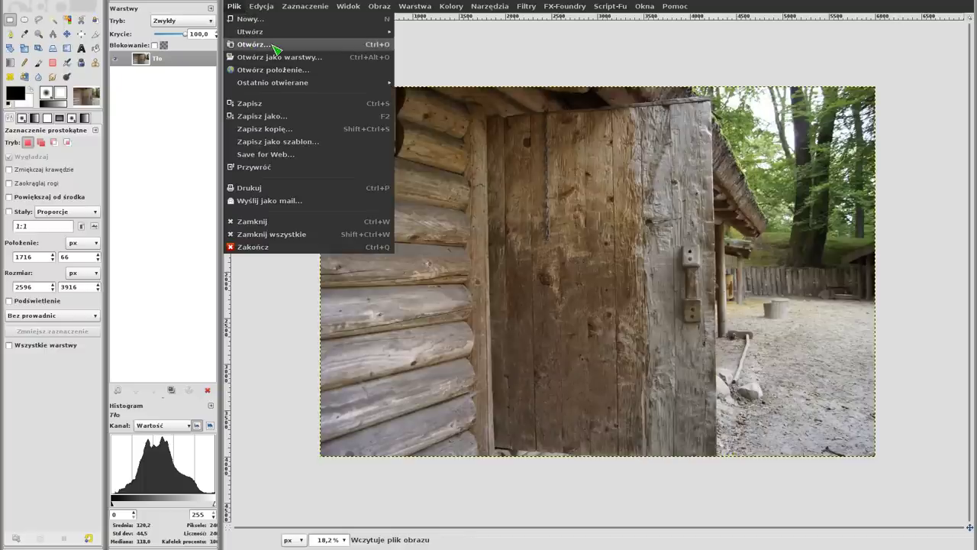
pyautogui.moveTo(272, 82)
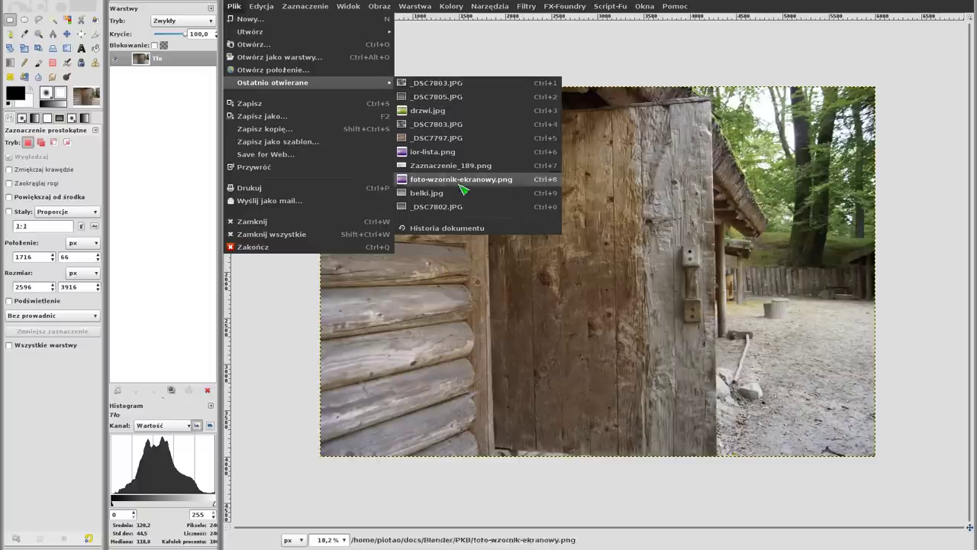
pyautogui.click(469, 84)
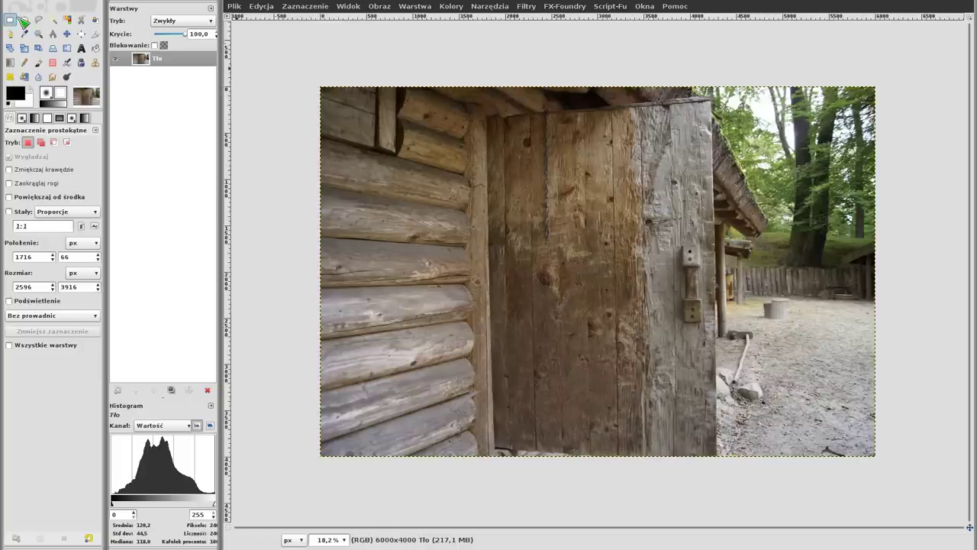
# Draw a selection around the door and fit its edges to 2524x3944 at position 1776, 76
pyautogui.moveTo(477, 101); pyautogui.dragTo(722, 457)
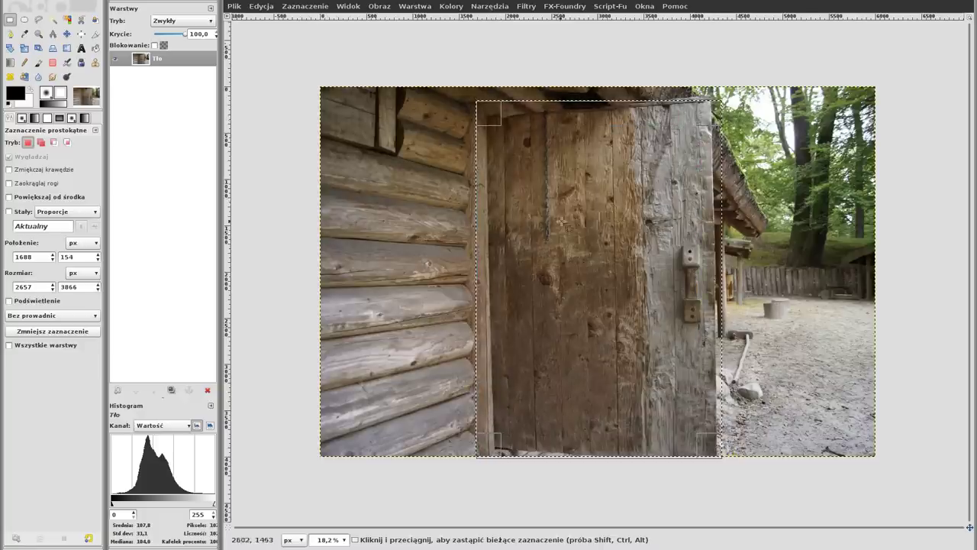
pyautogui.moveTo(600, 114); pyautogui.dragTo(594, 93)
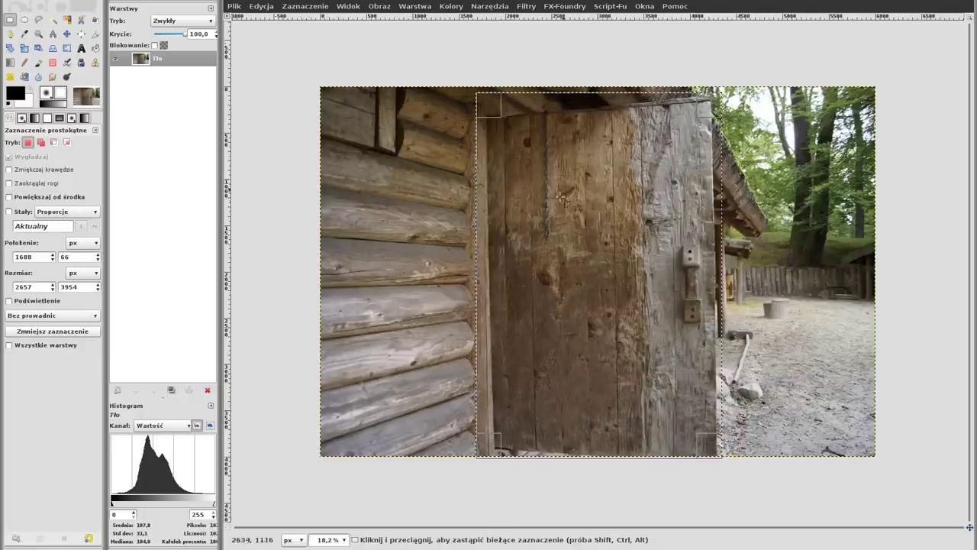
pyautogui.moveTo(486, 233)
pyautogui.mouseDown()
pyautogui.moveTo(474, 233)
pyautogui.moveTo(495, 239)
pyautogui.mouseUp()
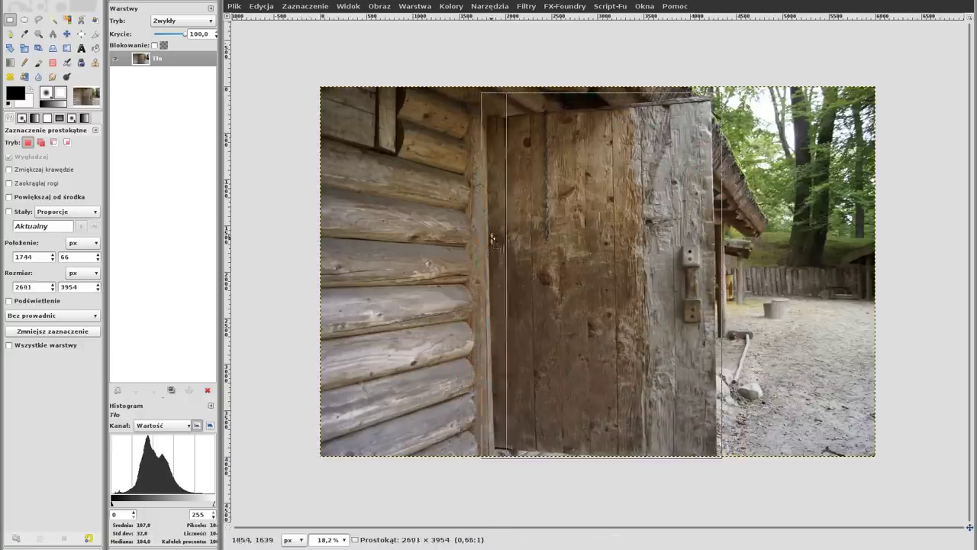
pyautogui.moveTo(709, 234); pyautogui.dragTo(704, 234)
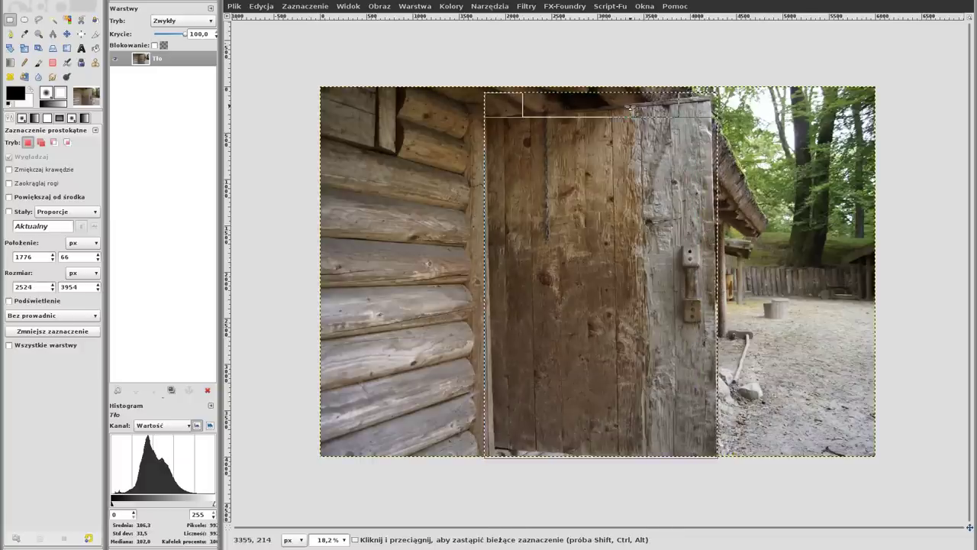
pyautogui.moveTo(613, 106)
pyautogui.mouseDown()
pyautogui.moveTo(613, 120)
pyautogui.moveTo(612, 107)
pyautogui.mouseUp()
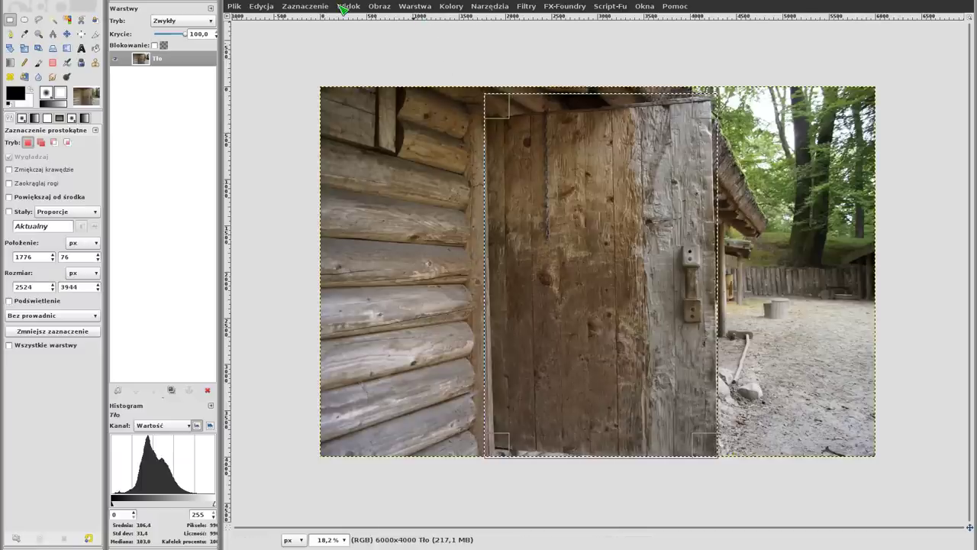
pyautogui.click(393, 10)
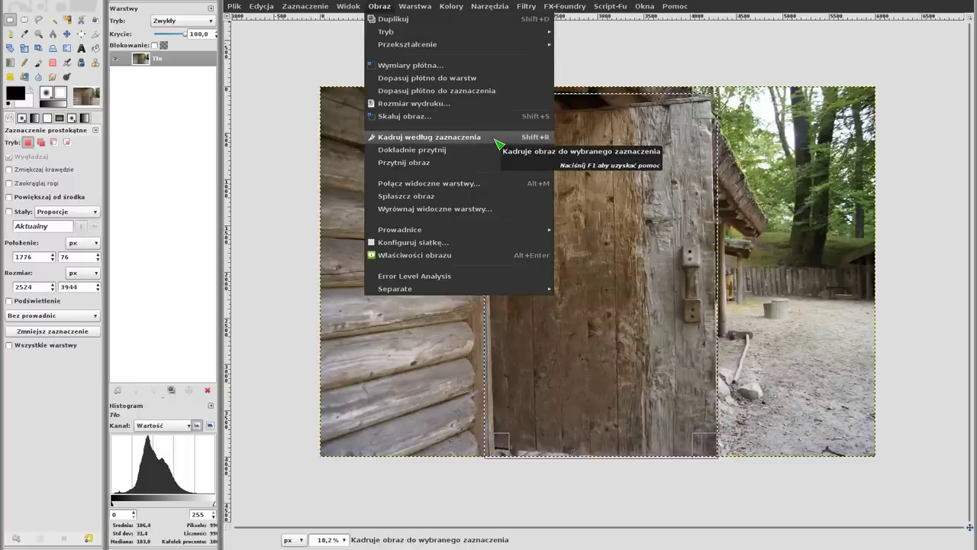
pyautogui.click(498, 144)
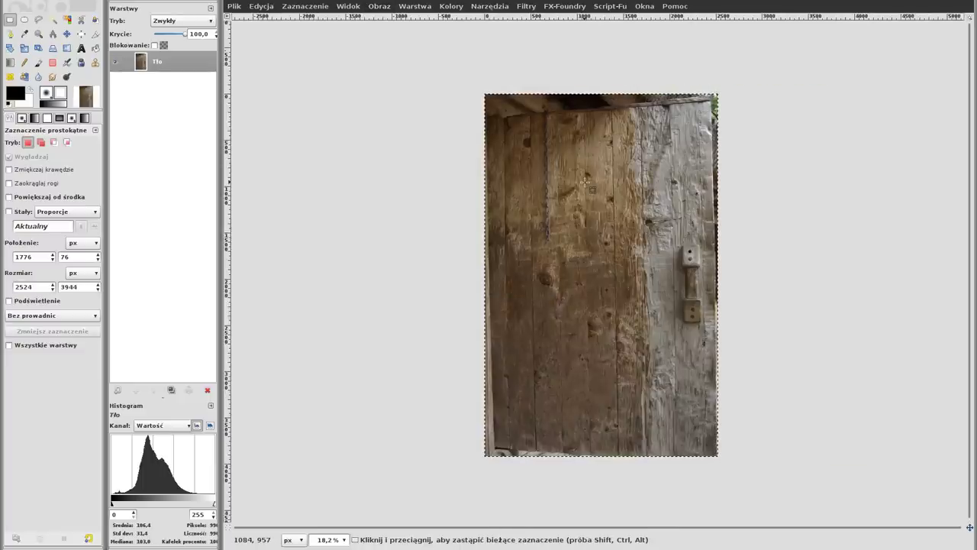
pyautogui.keyDown('ctrl'); pyautogui.scroll(1, 585, 181); pyautogui.keyUp('ctrl')
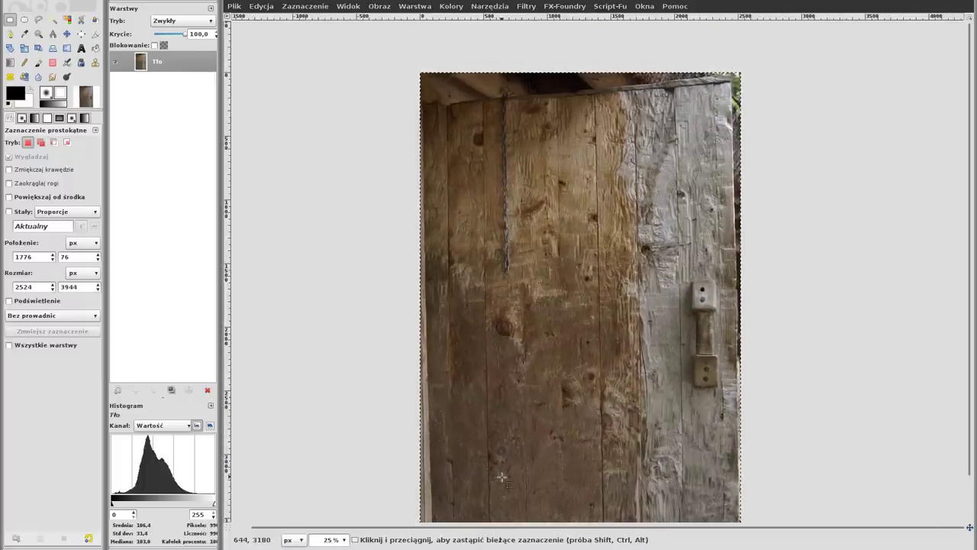
pyautogui.scroll(-5, 567, 375)
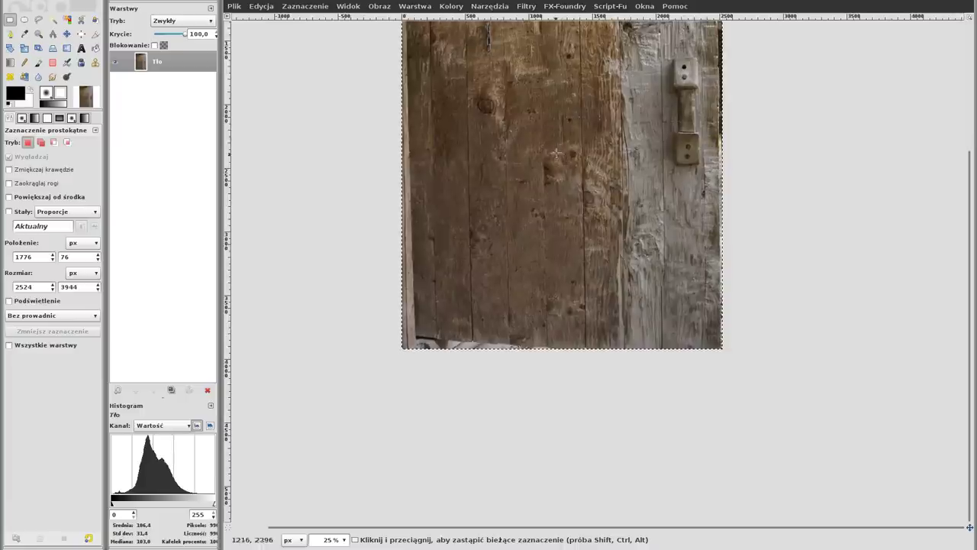
pyautogui.scroll(5, 556, 154)
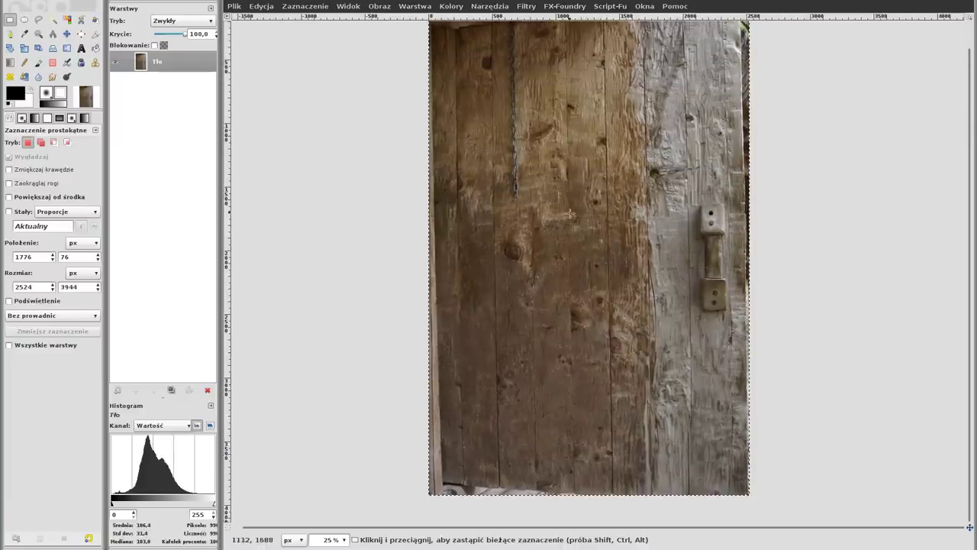
pyautogui.moveTo(588, 192)
pyautogui.mouseDown()
pyautogui.moveTo(571, 229)
pyautogui.moveTo(570, 219)
pyautogui.mouseUp()
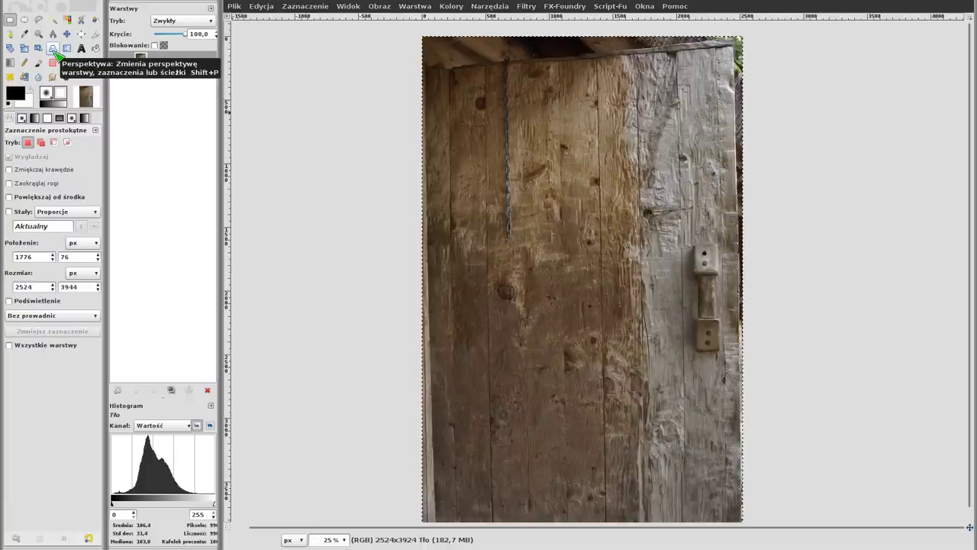
# Start a Perspective transform on the door and pull both top corners outward
pyautogui.click(53, 48)
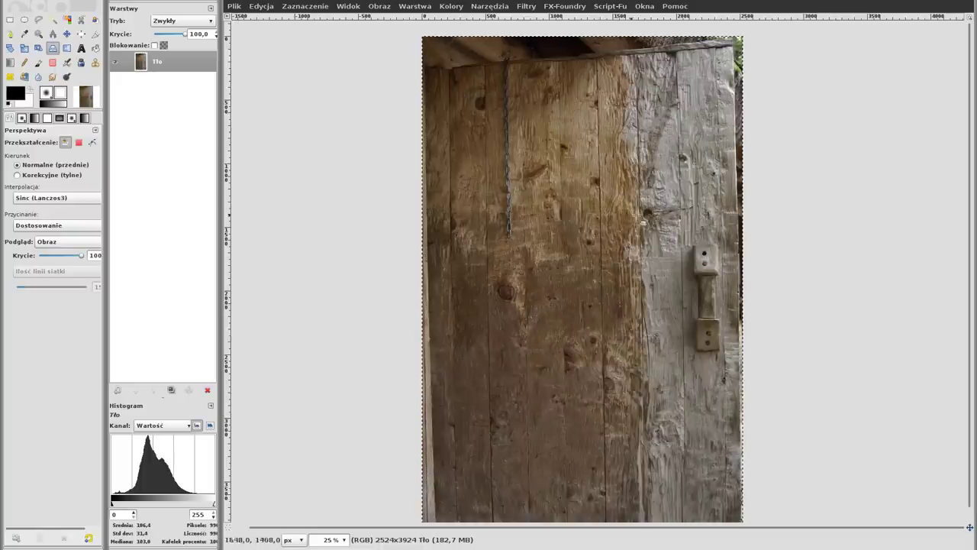
pyautogui.click(610, 309)
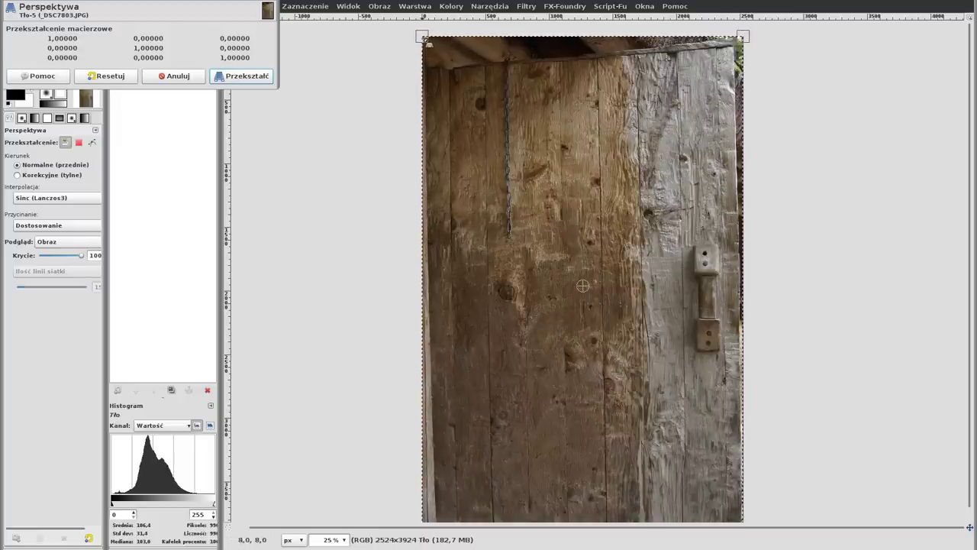
pyautogui.moveTo(425, 38)
pyautogui.mouseDown()
pyautogui.moveTo(403, 13)
pyautogui.moveTo(420, 4)
pyautogui.mouseUp()
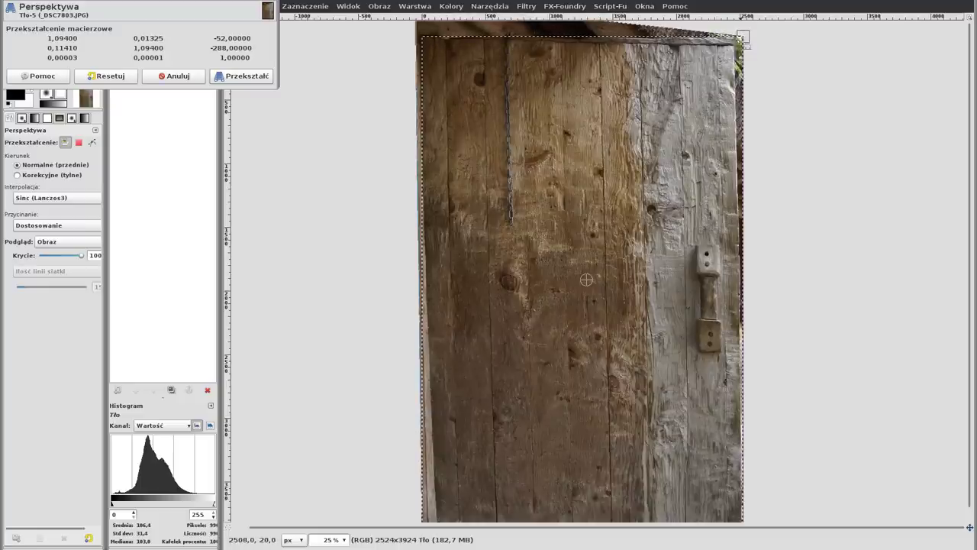
pyautogui.moveTo(744, 37); pyautogui.dragTo(752, 31)
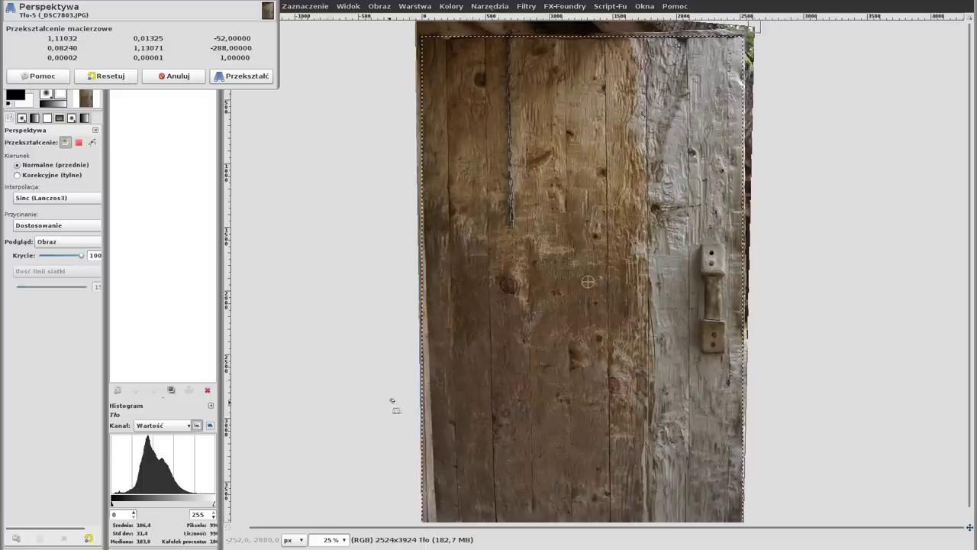
# Pull the bottom-left and bottom-right corners outward and down to straighten the door
pyautogui.scroll(-2, 389, 309)
pyautogui.scroll(-3, 391, 321)
pyautogui.moveTo(425, 442); pyautogui.dragTo(406, 454)
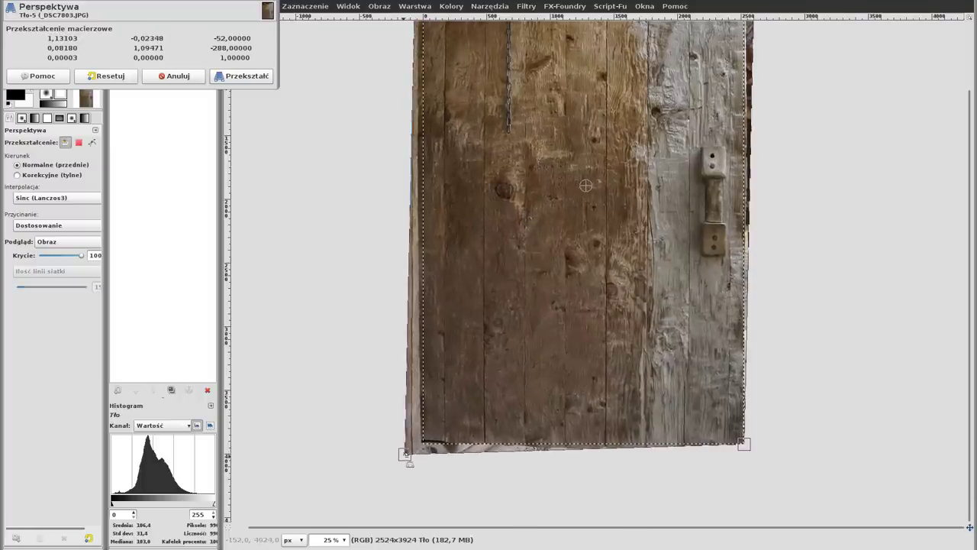
pyautogui.moveTo(406, 454); pyautogui.dragTo(406, 460)
pyautogui.moveTo(743, 444); pyautogui.dragTo(752, 455)
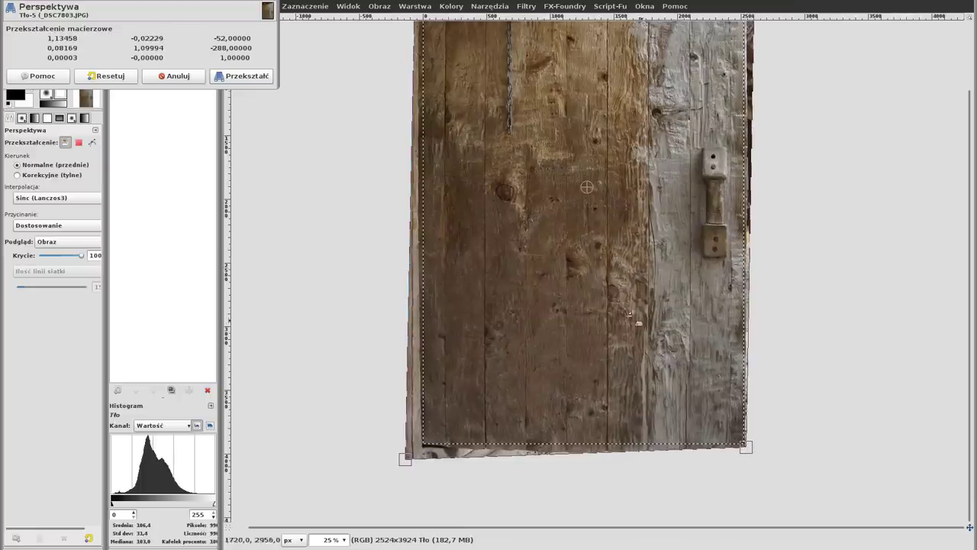
pyautogui.moveTo(390, 146); pyautogui.dragTo(377, 275)
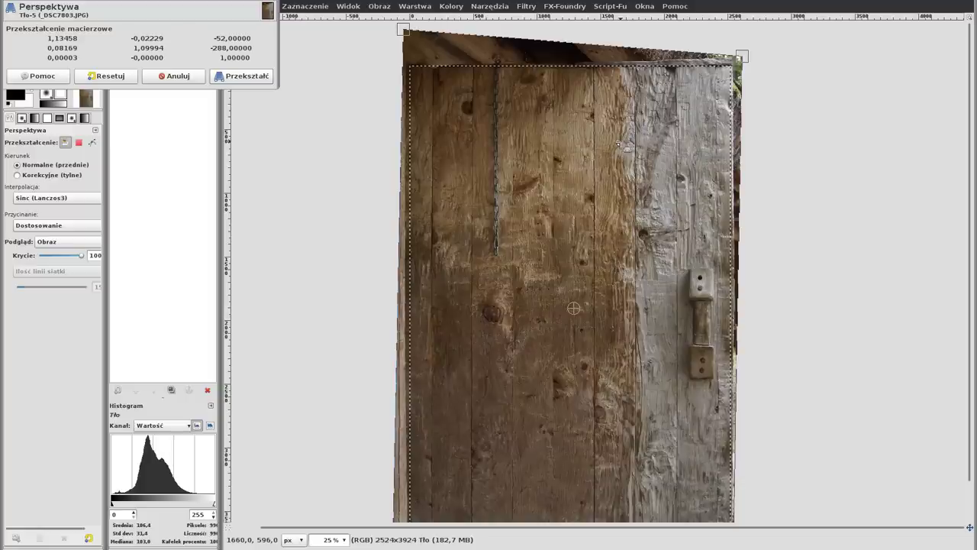
# Open the View menu for display options
pyautogui.click(352, 8)
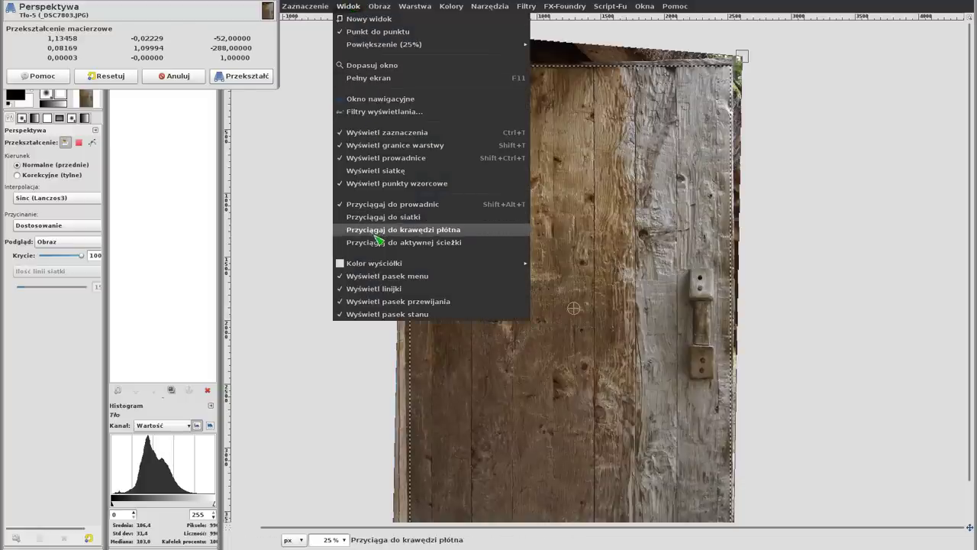
# Turn on Show Grid over the door, zooming in to inspect it and back out
pyautogui.click(372, 171)
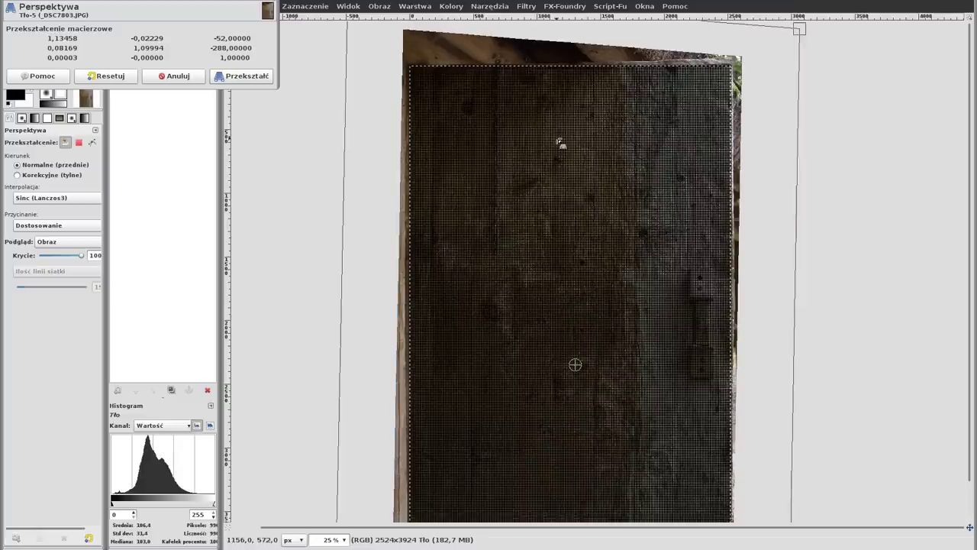
pyautogui.scroll(1, 561, 147)
pyautogui.scroll(1, 562, 153)
pyautogui.scroll(1, 563, 156)
pyautogui.scroll(1, 562, 157)
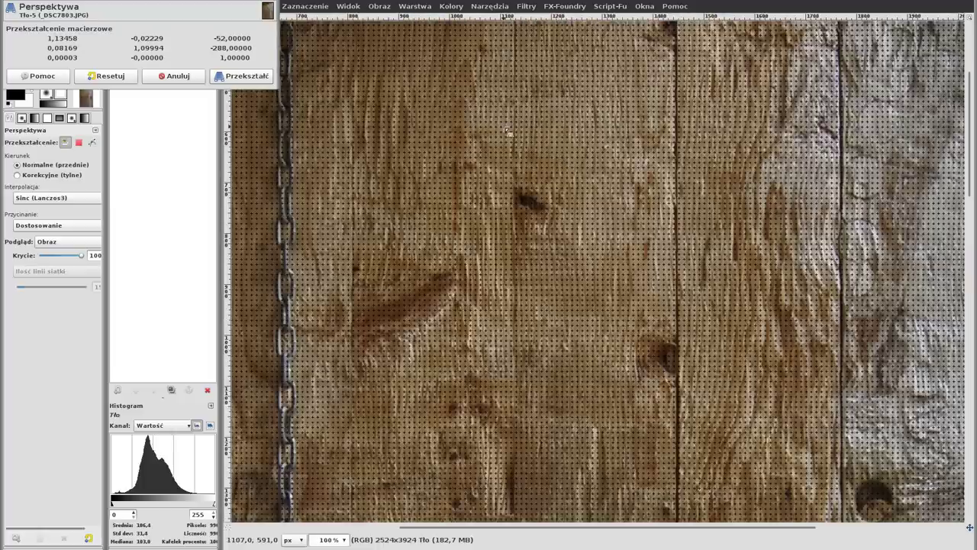
pyautogui.scroll(1, 569, 183)
pyautogui.scroll(1, 560, 168)
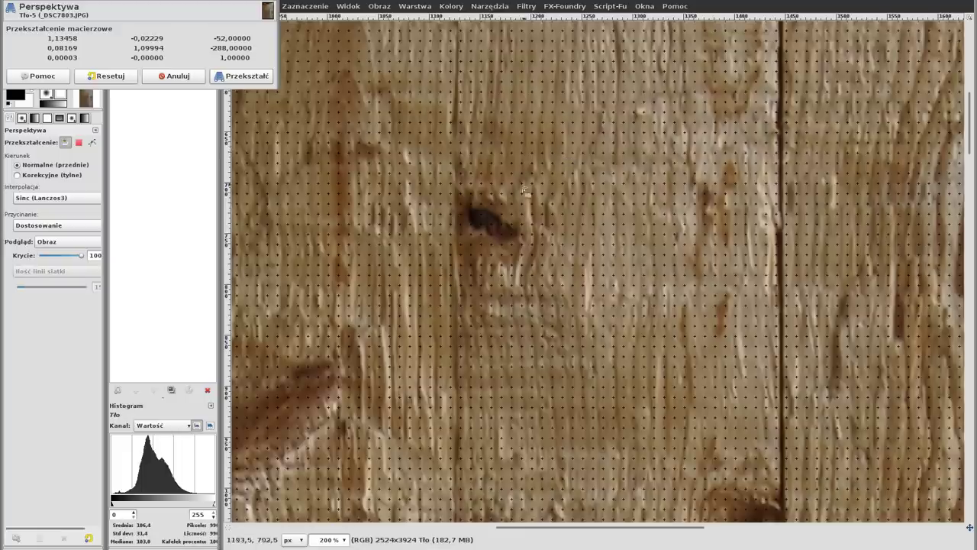
pyautogui.press('-')
pyautogui.press('-')
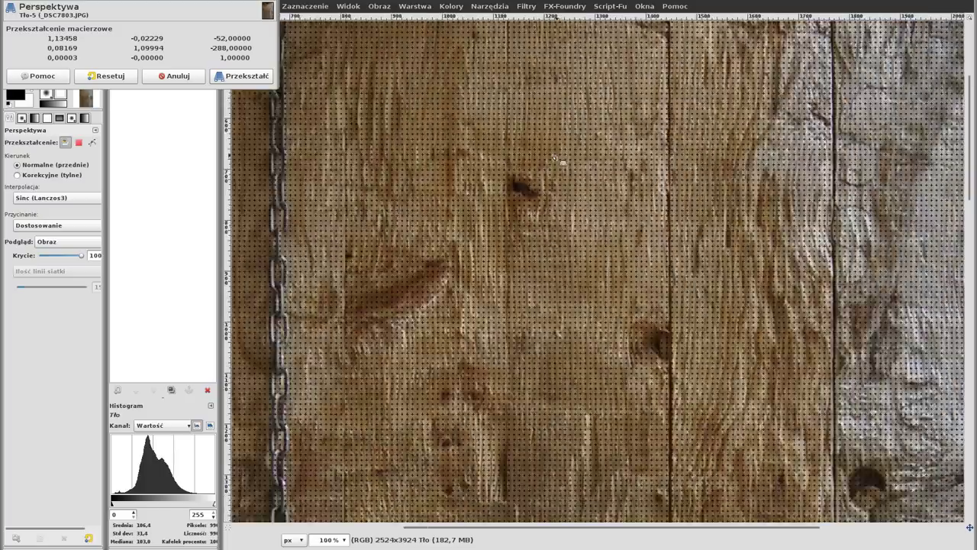
pyautogui.press('-')
pyautogui.press('-')
pyautogui.press('-')
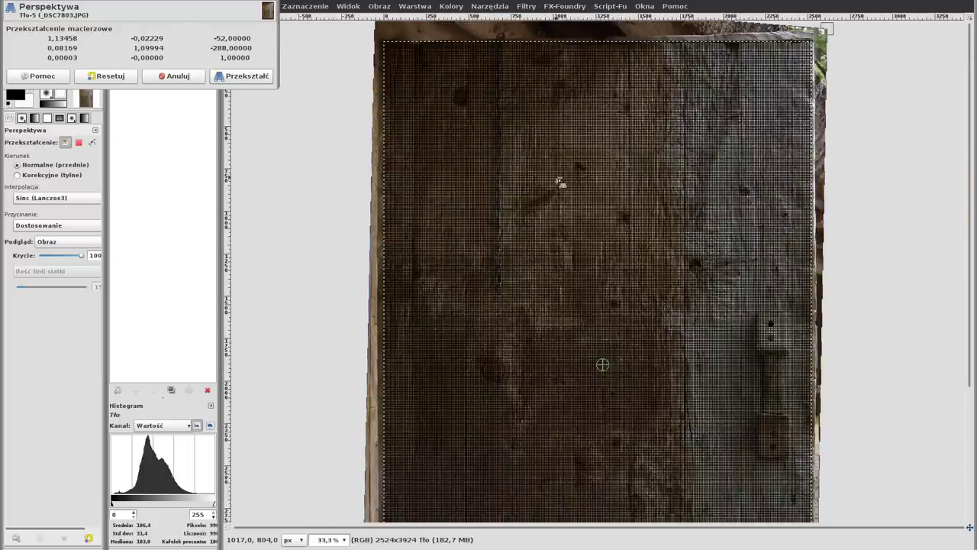
# Open Configure Grid from the Image menu and set the grid spacing to 200 px
pyautogui.click(349, 6)
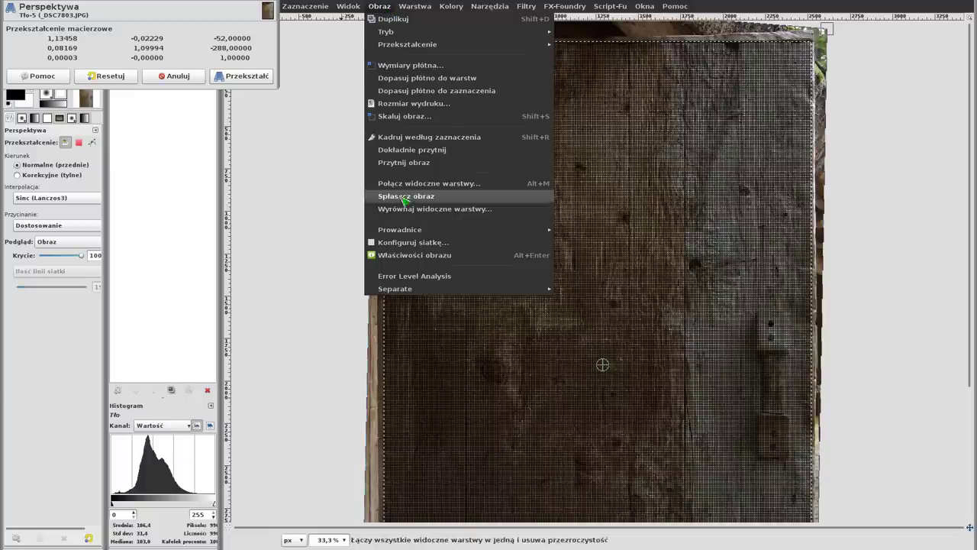
pyautogui.click(468, 251)
pyautogui.moveTo(594, 149); pyautogui.dragTo(259, 96)
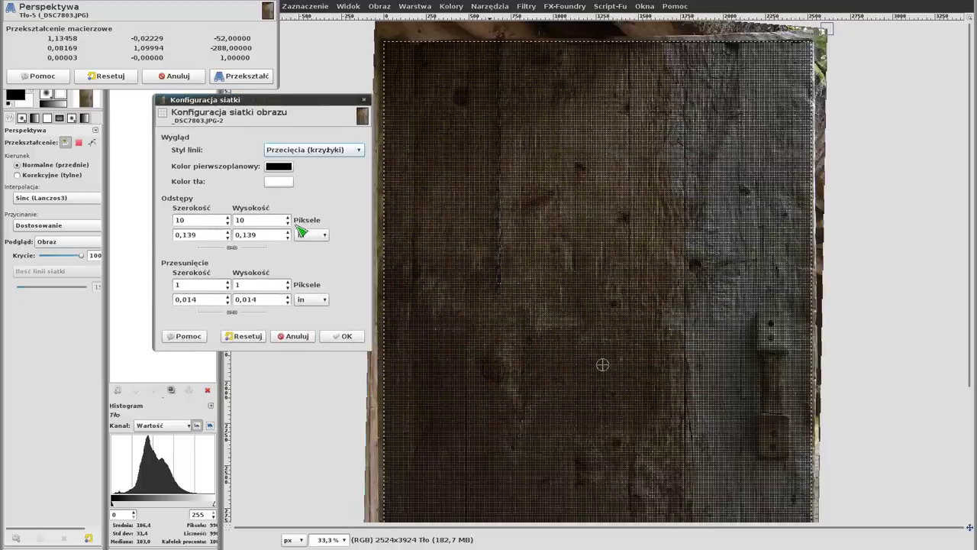
pyautogui.moveTo(190, 219); pyautogui.dragTo(175, 219)
pyautogui.write('200')
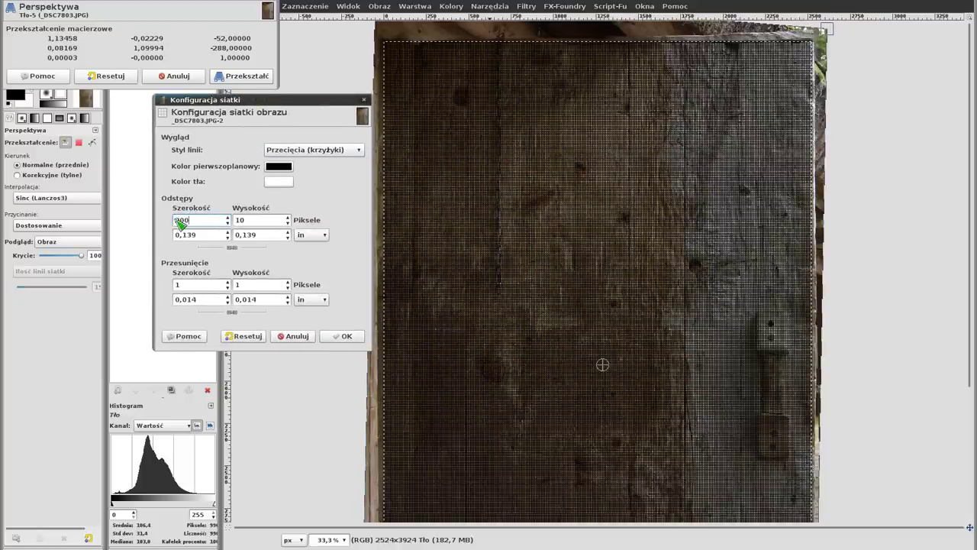
pyautogui.press('Tab')
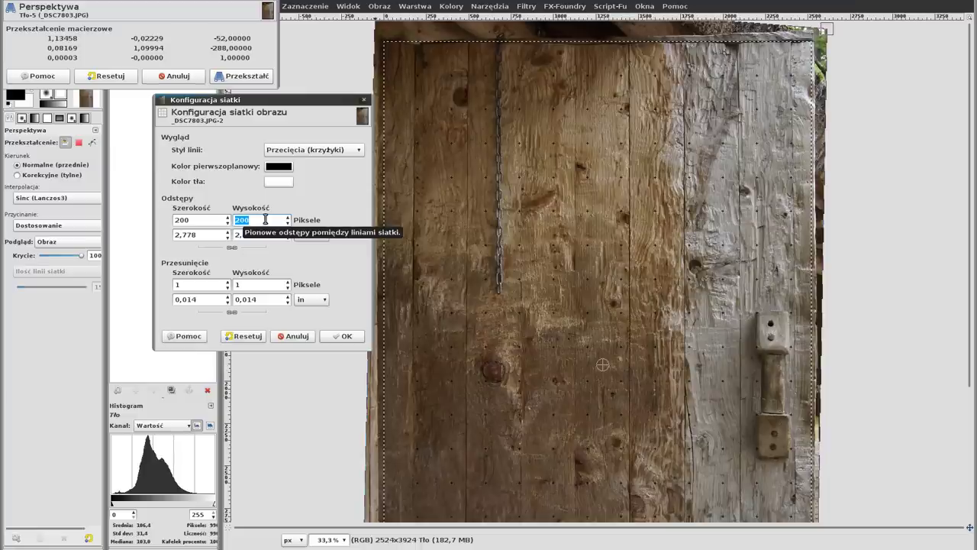
# Make the grid lines dashed with a white foreground colour and confirm the settings
pyautogui.click(320, 151)
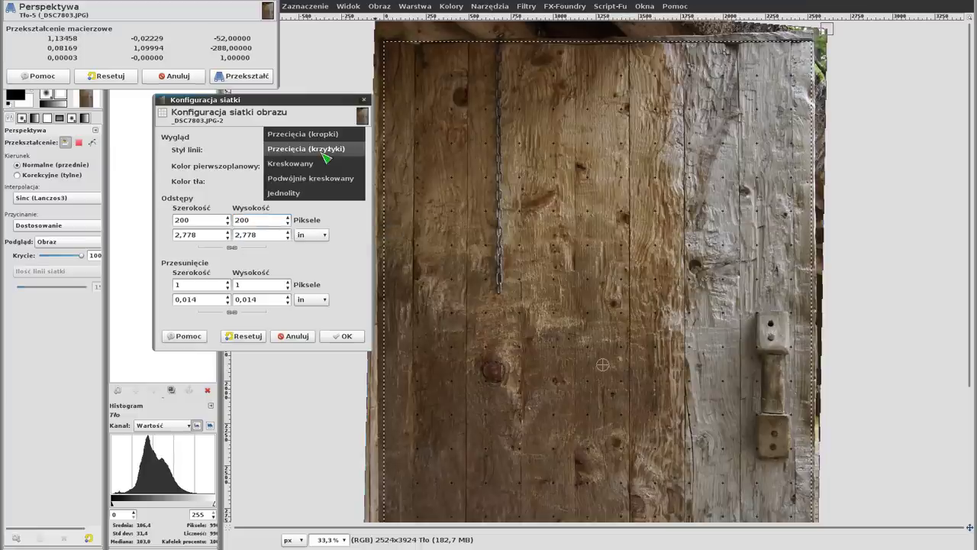
pyautogui.click(300, 165)
pyautogui.click(284, 166)
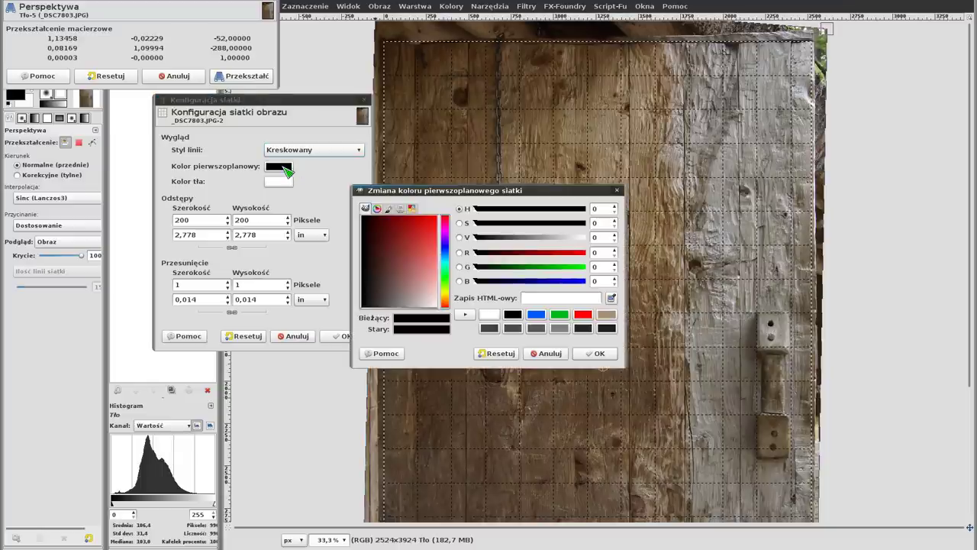
pyautogui.click(421, 267)
pyautogui.click(490, 314)
pyautogui.click(596, 354)
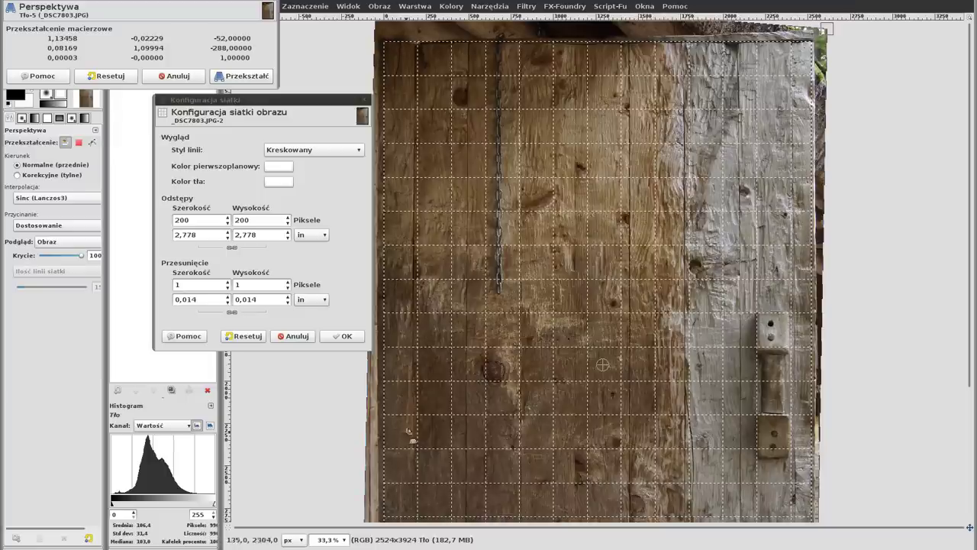
pyautogui.click(348, 337)
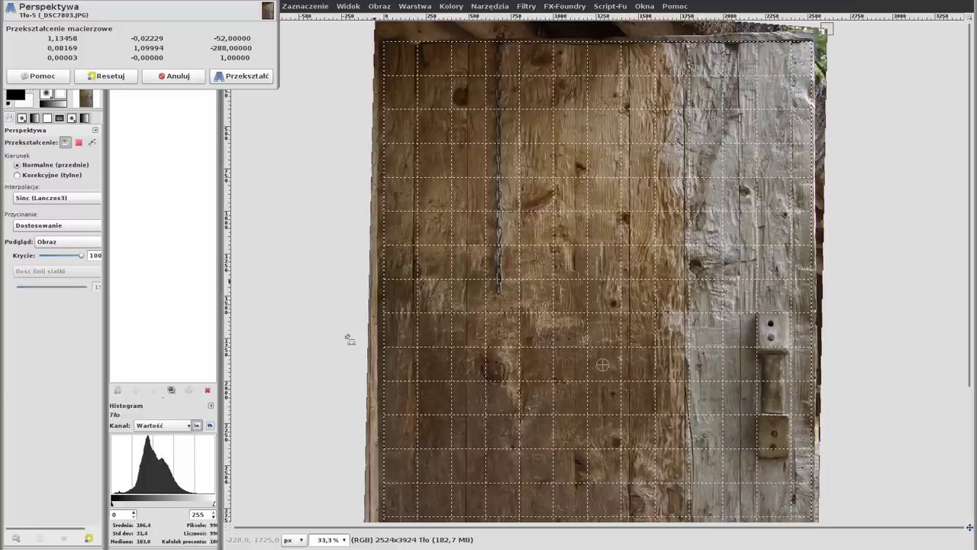
# Apply the pending Perspective transform to the door photo
pyautogui.click(246, 76)
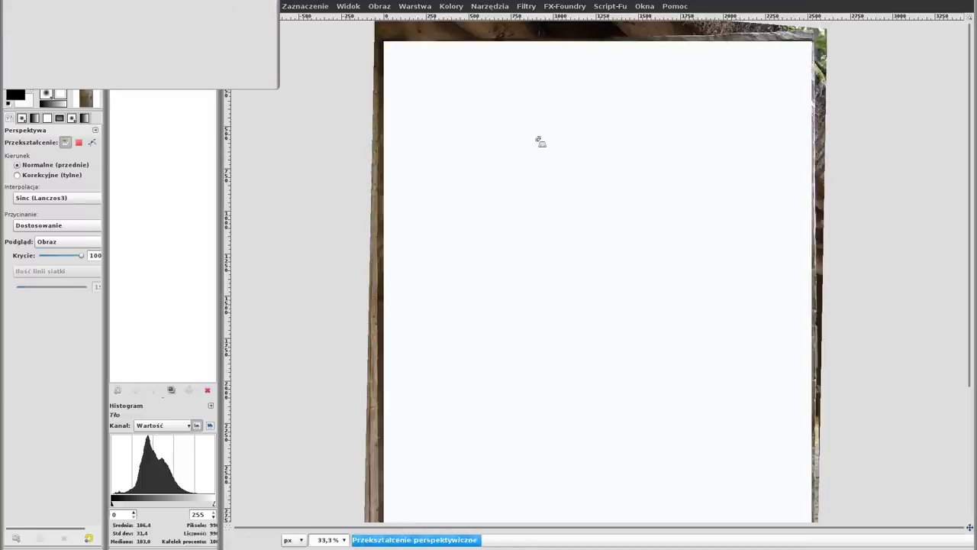